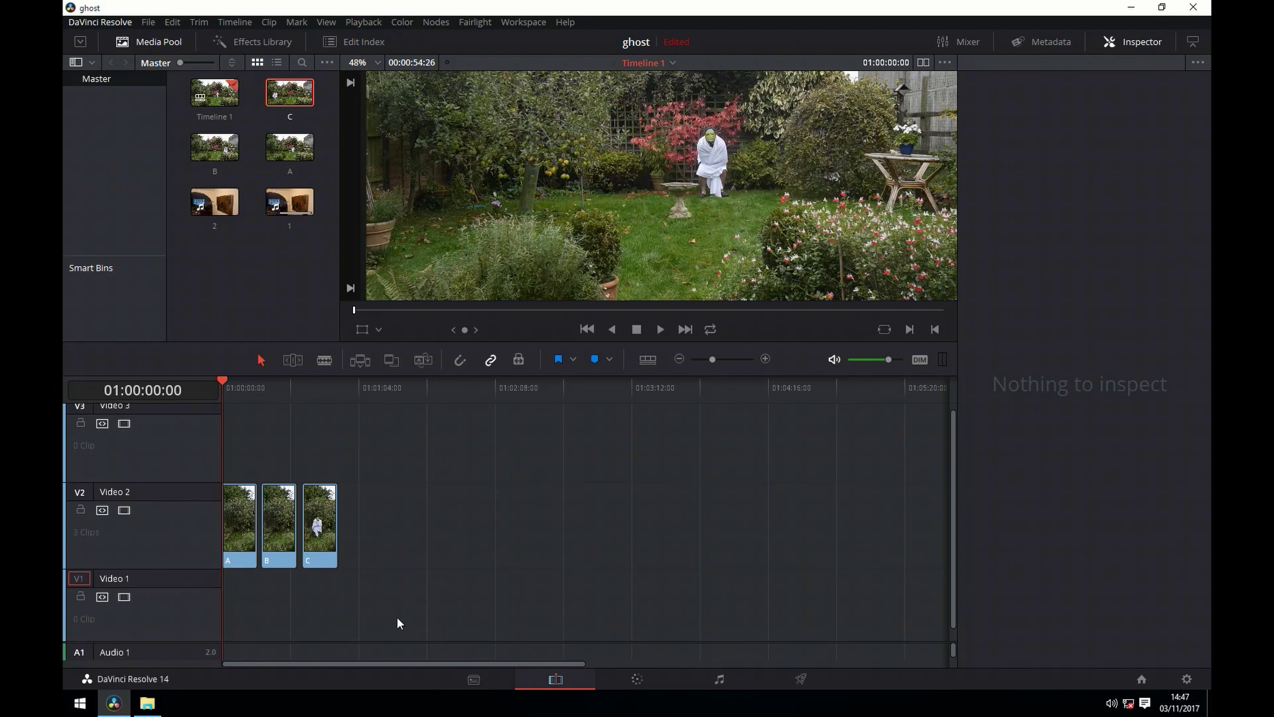
left_click(249, 522)
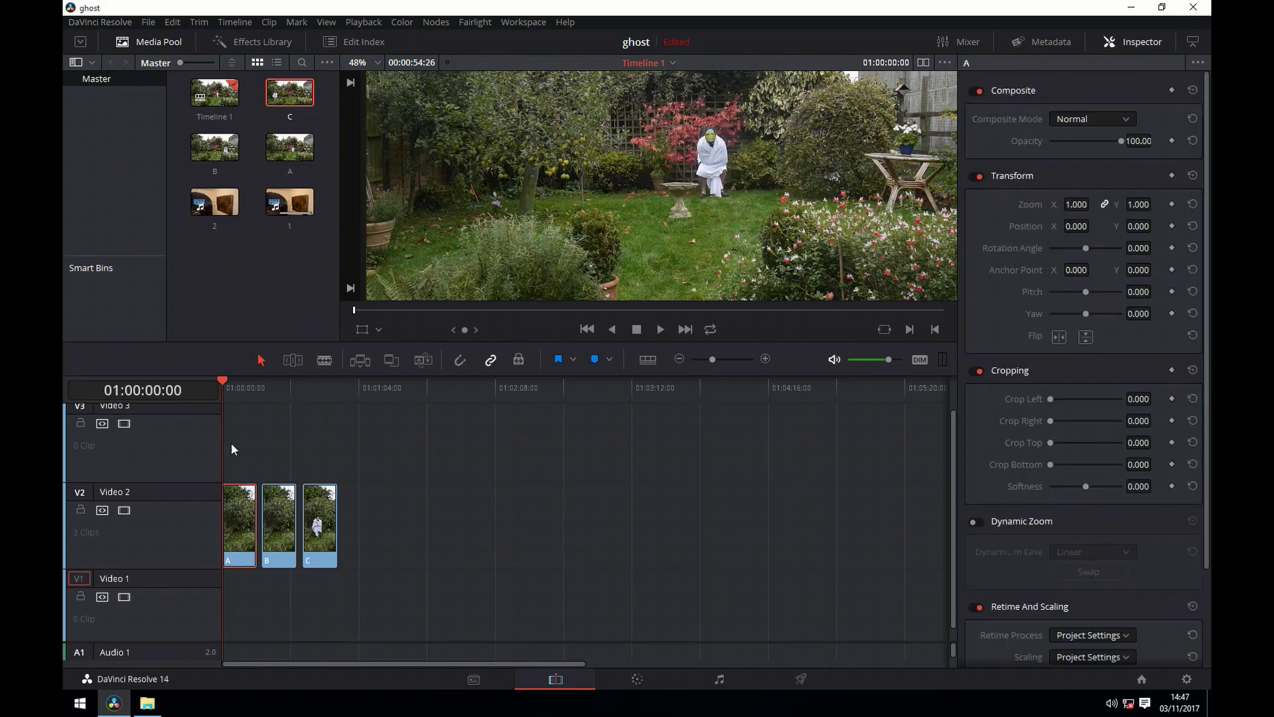
left_click_drag(222, 378, 276, 389)
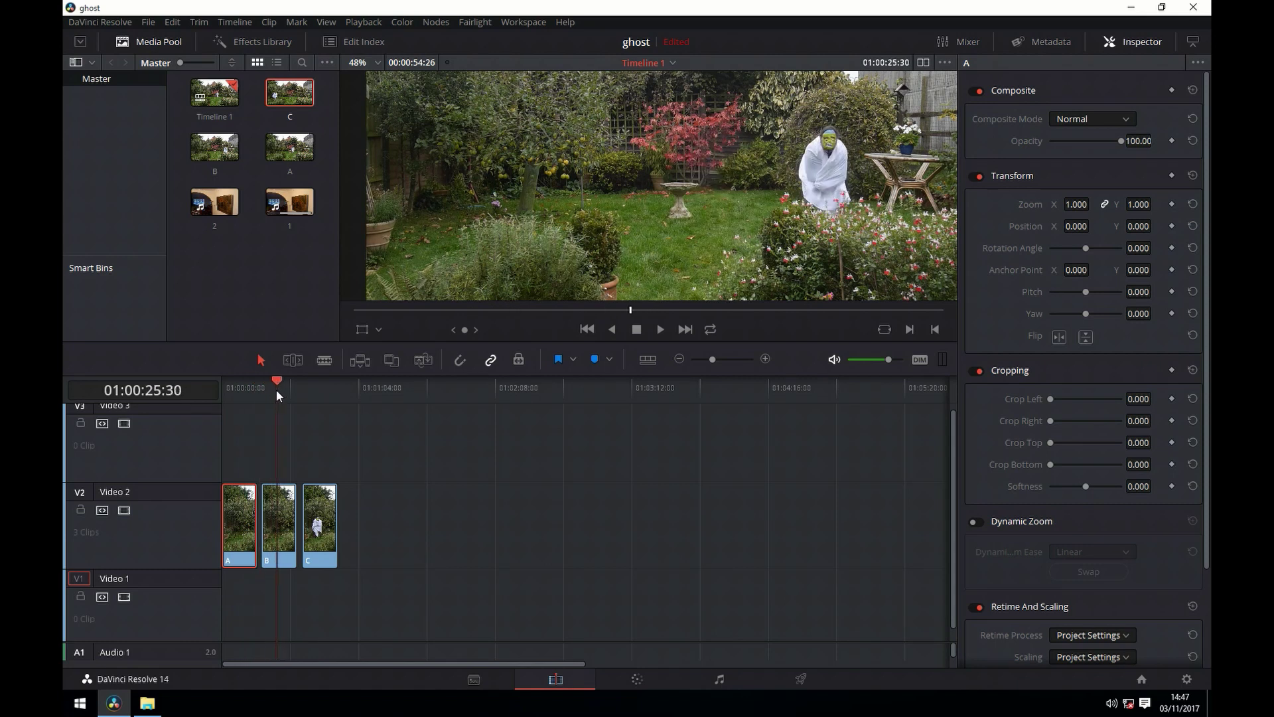
left_click(265, 530)
left_click(283, 531)
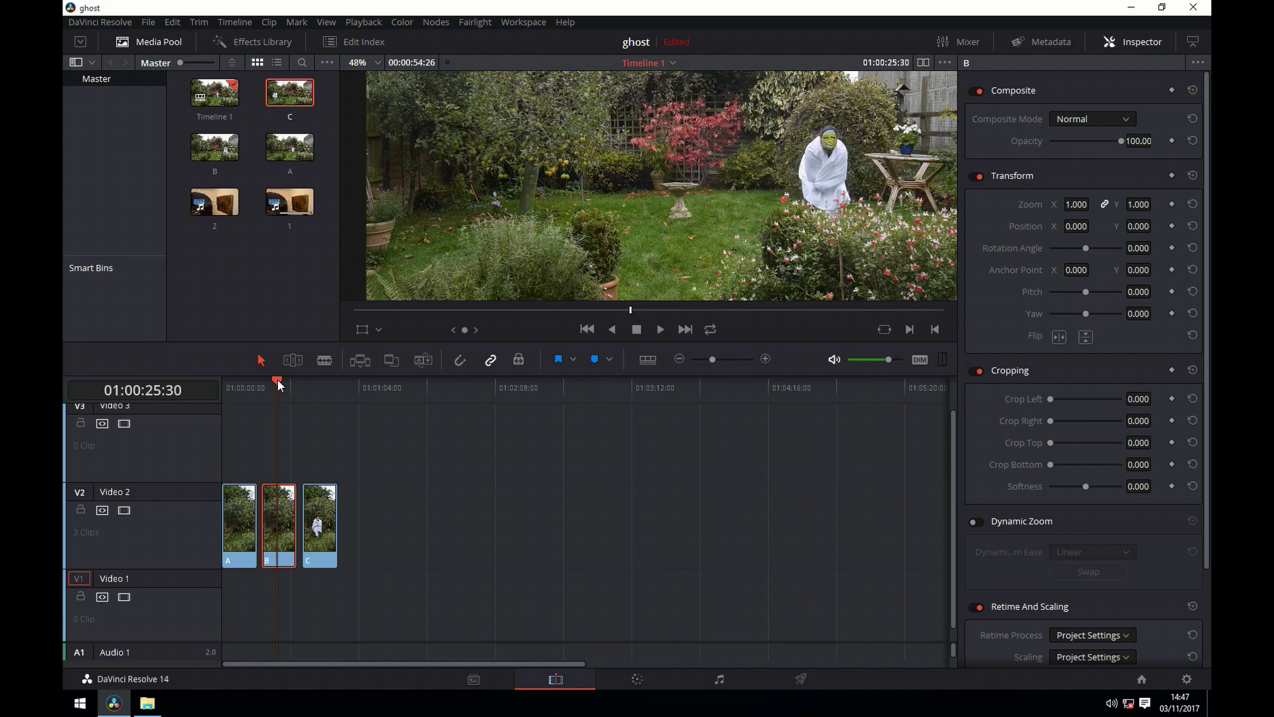
left_click_drag(277, 380, 333, 381)
left_click(319, 521)
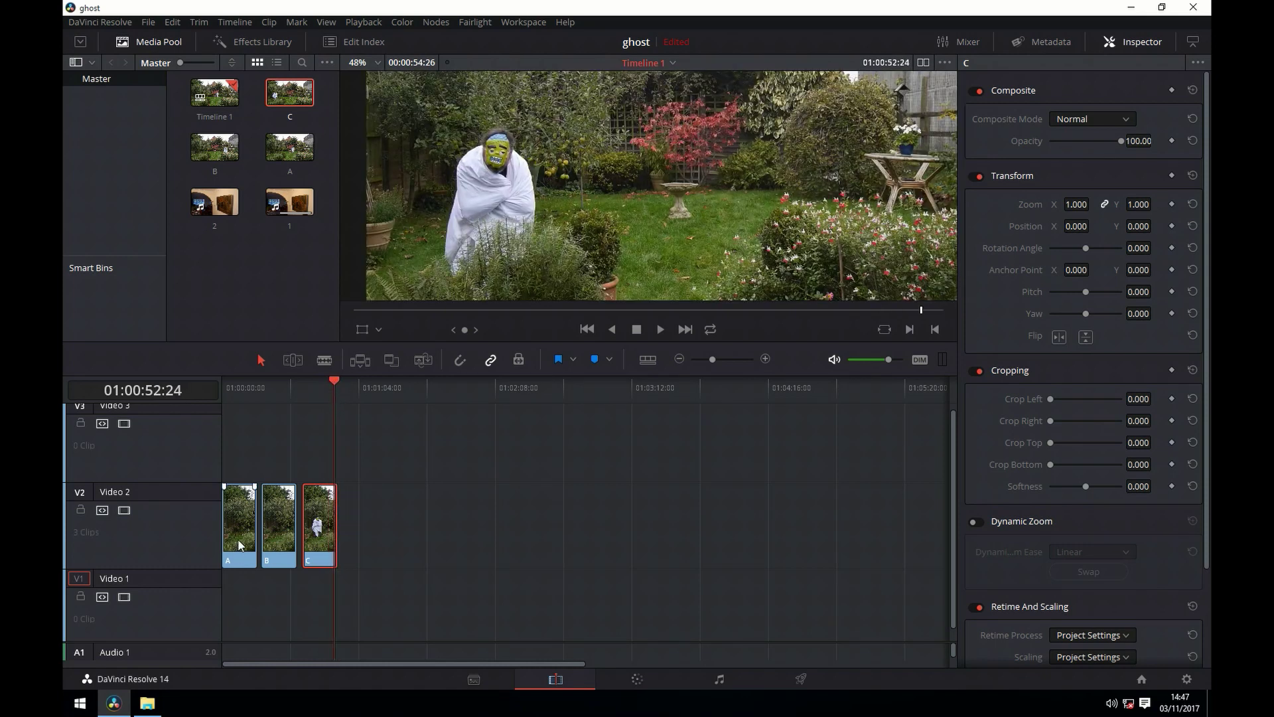
left_click(239, 518)
Stack clips A, B and C at the timeline start on Video 3, 2 and 1, then select clip A.
left_click_drag(239, 517, 236, 463)
left_click_drag(278, 535, 240, 535)
left_click(322, 533)
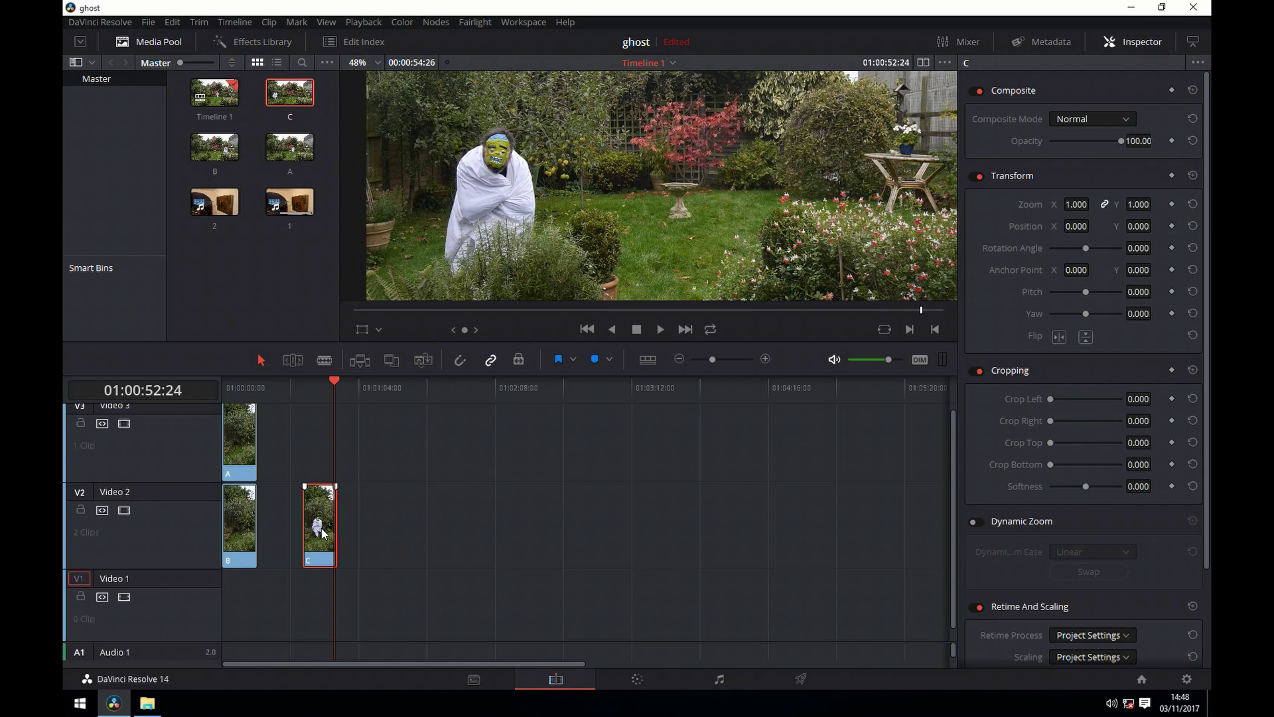
left_click_drag(322, 532, 229, 584)
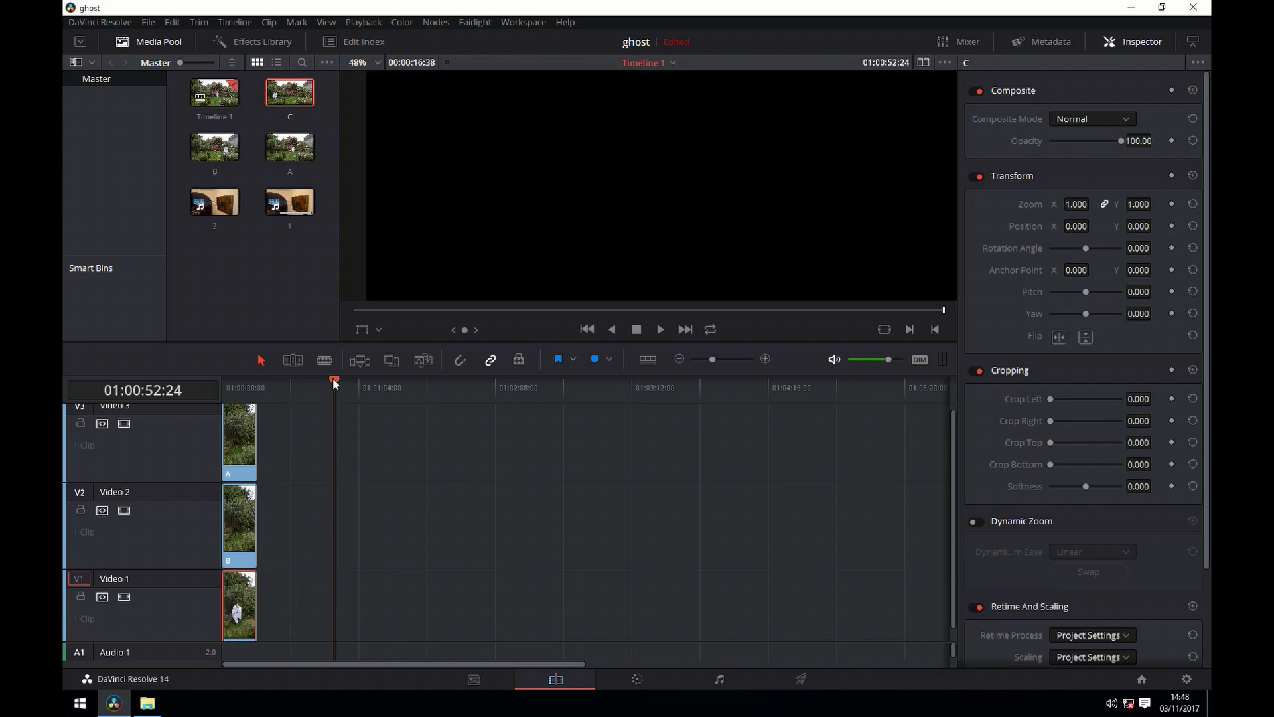
left_click_drag(333, 381, 197, 396)
left_click(242, 438)
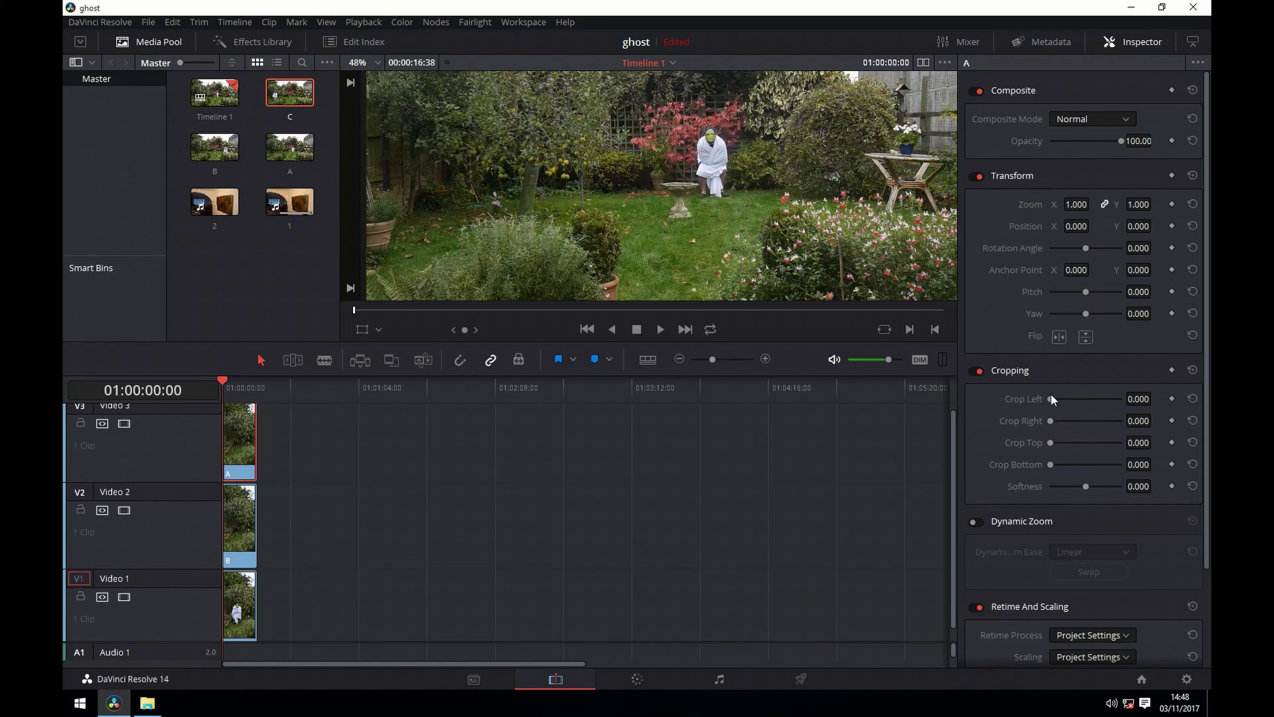
Crop clip A from the left and right (Crop Right 720) so two masked figures appear.
left_click_drag(1050, 398, 1078, 419)
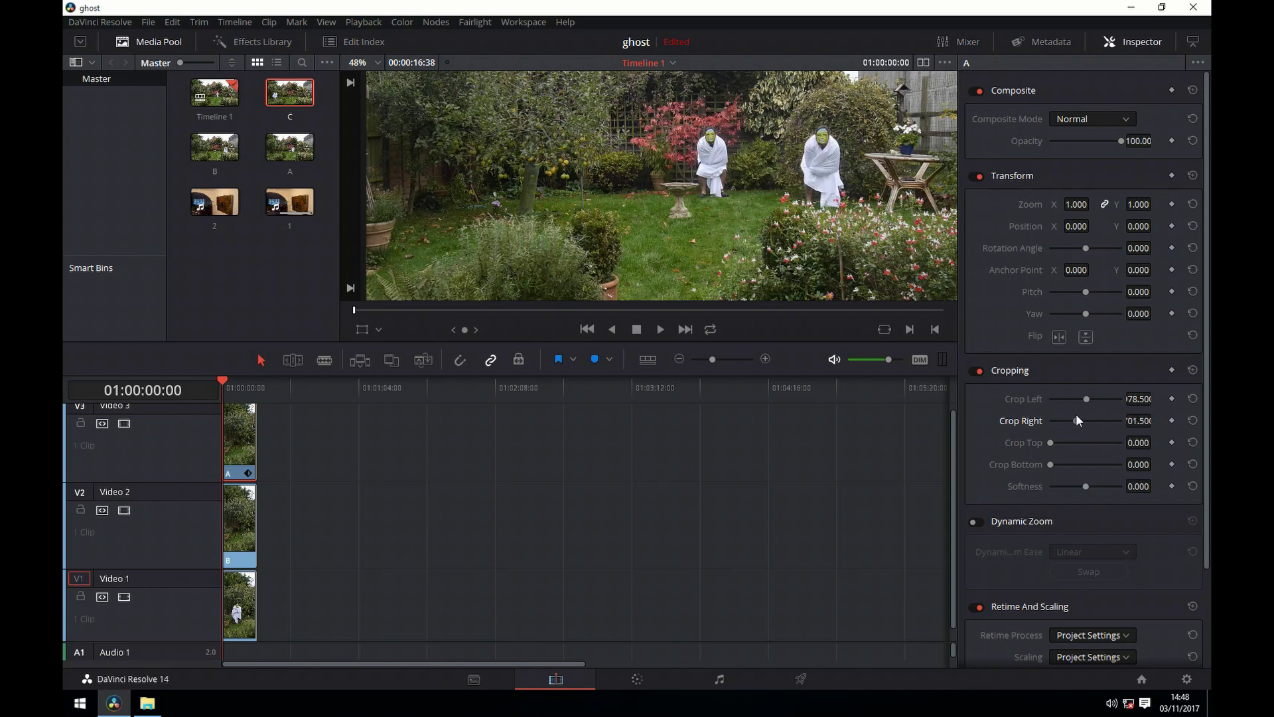
left_click_drag(1077, 416, 1078, 416)
Crop clip B on Video 2 from the left to reveal a third masked figure.
left_click(243, 518)
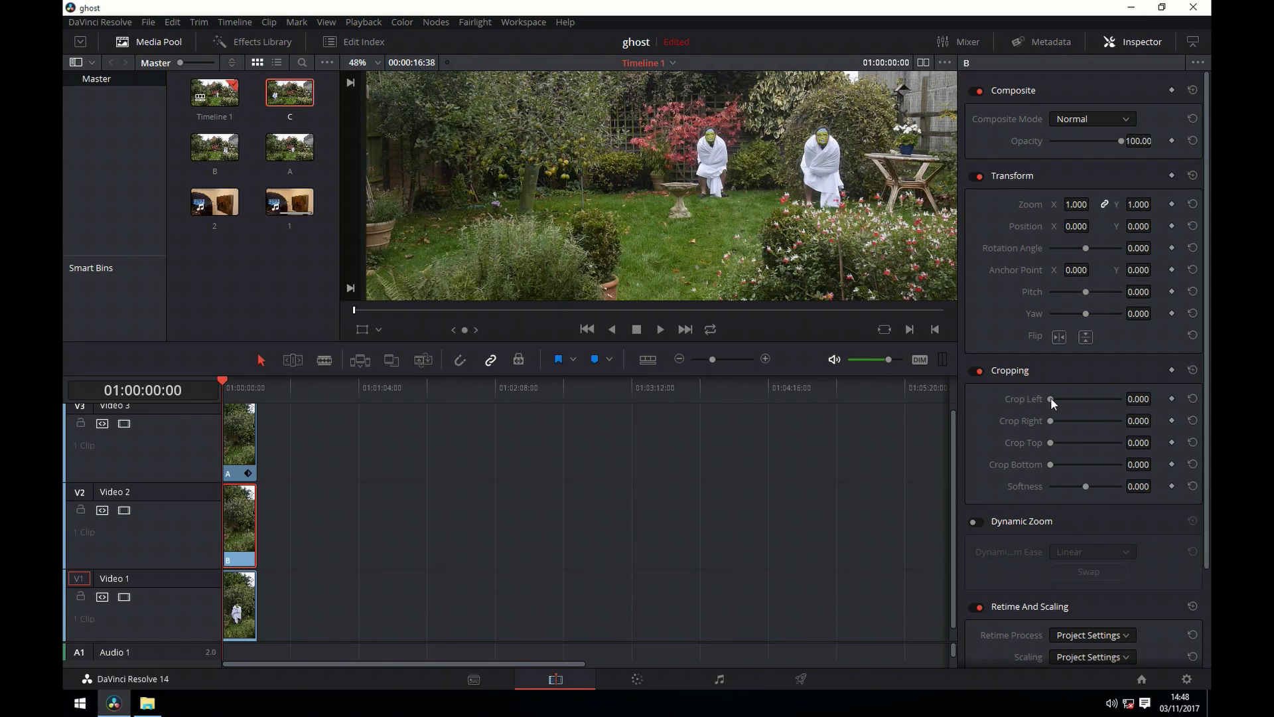
left_click_drag(1051, 398, 1085, 388)
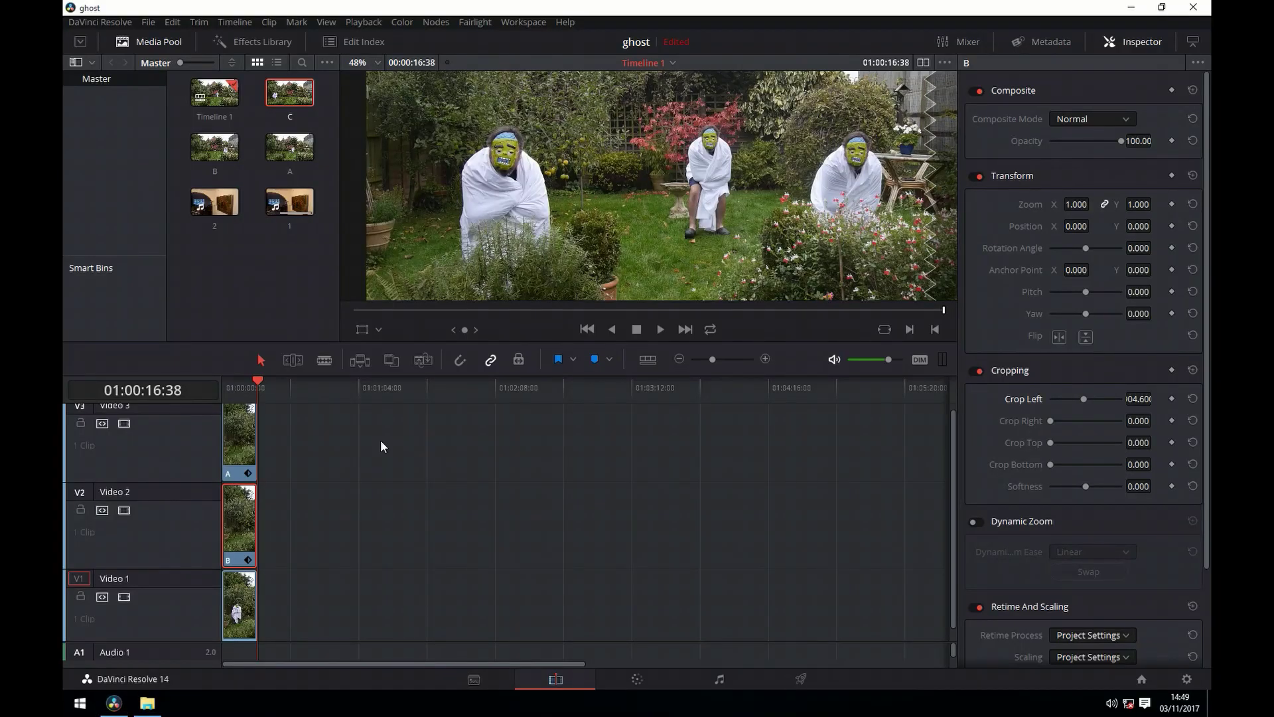
Deselect clip B and return the playhead to the first frame of the garden shot.
left_click(375, 454)
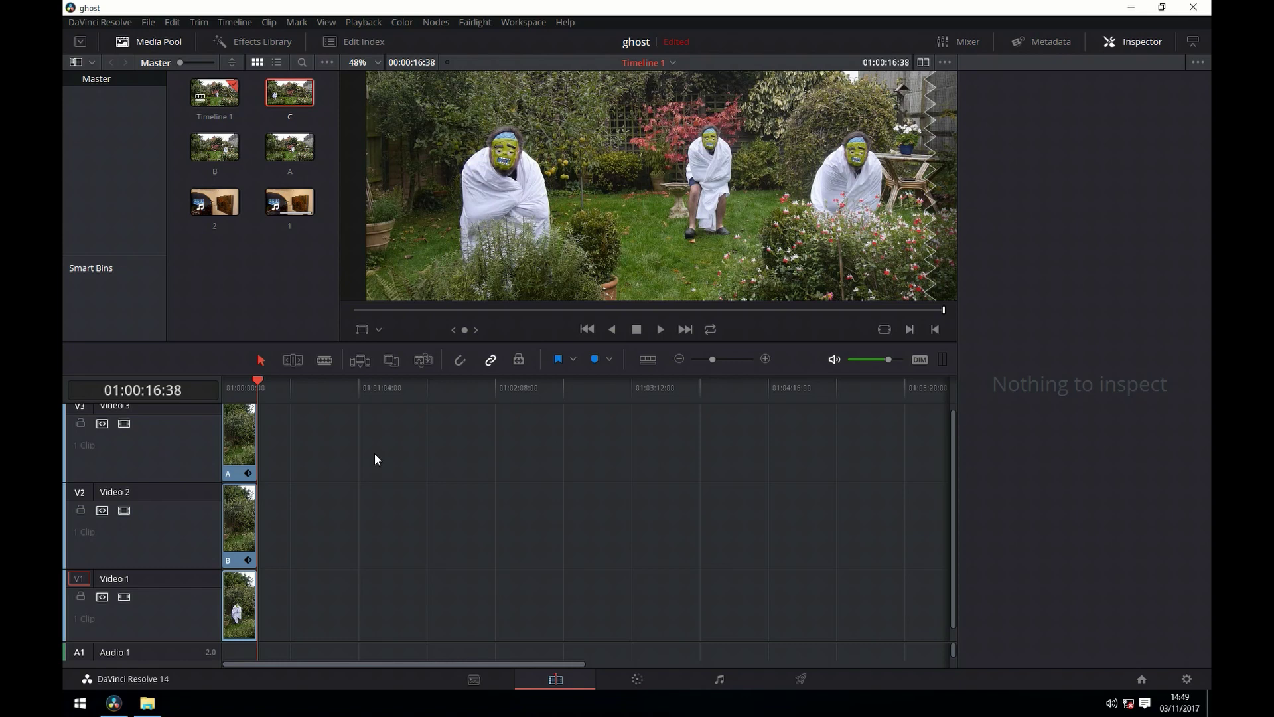
left_click_drag(254, 381, 198, 385)
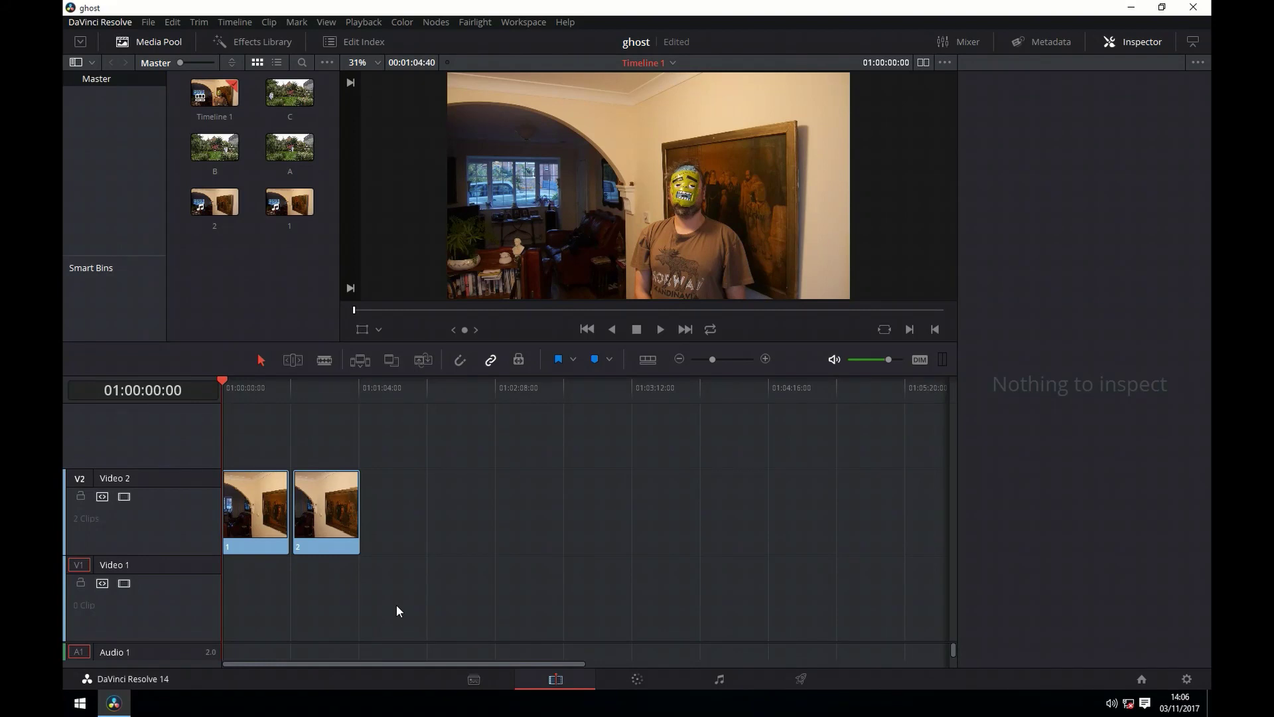
Inspect living-room clips 1 and 2, then move clip 2 to Video 1's start beneath clip 1.
left_click(266, 525)
left_click(318, 517)
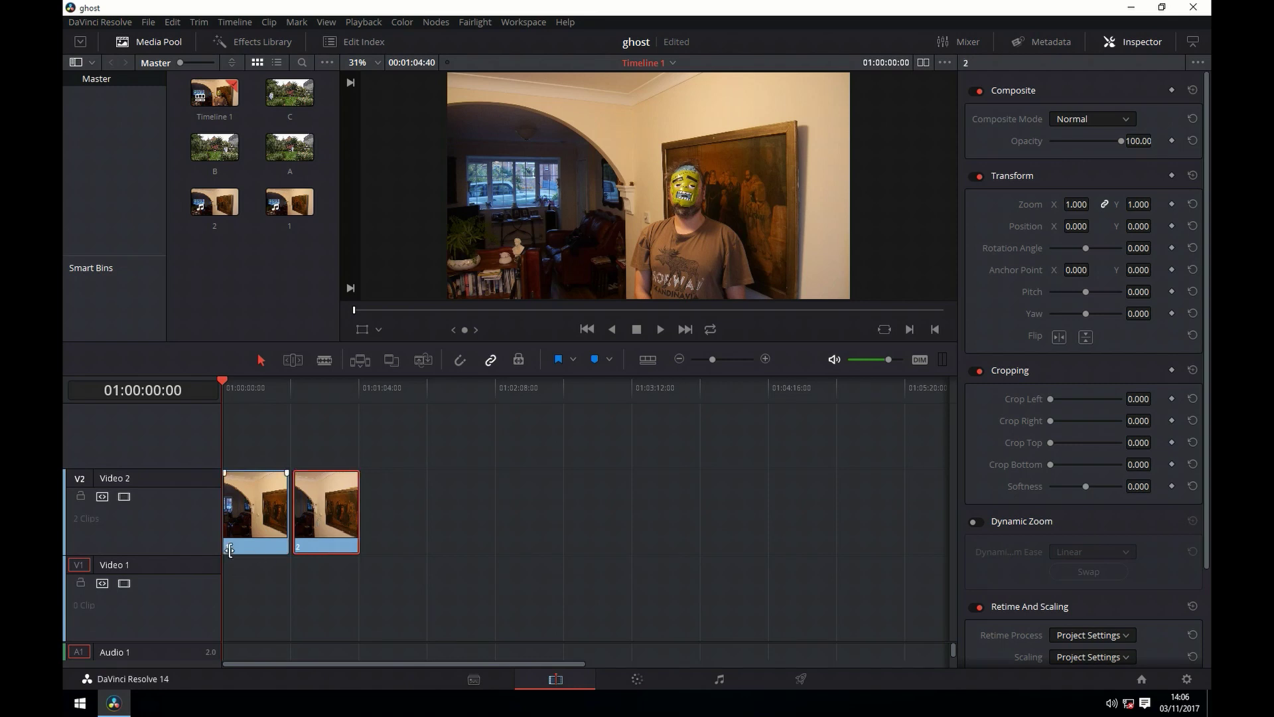
left_click(242, 521)
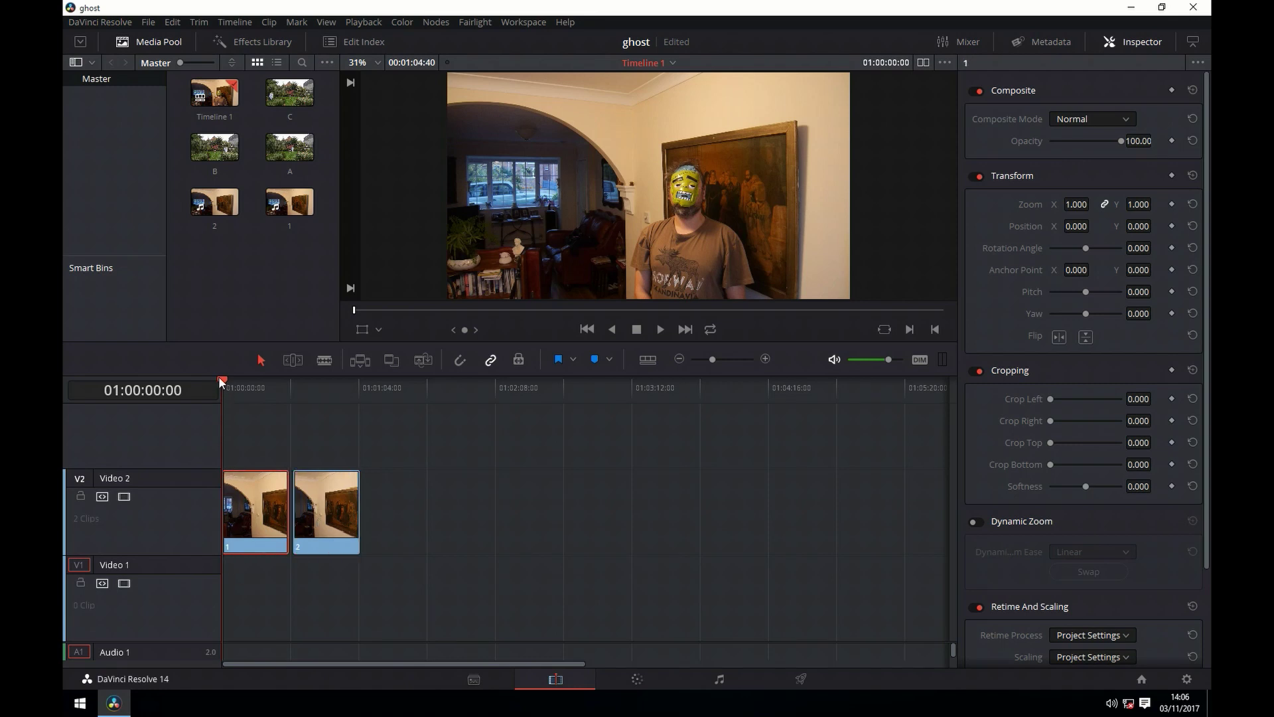
left_click_drag(219, 377, 201, 422)
left_click(334, 507)
left_click_drag(334, 507, 248, 592)
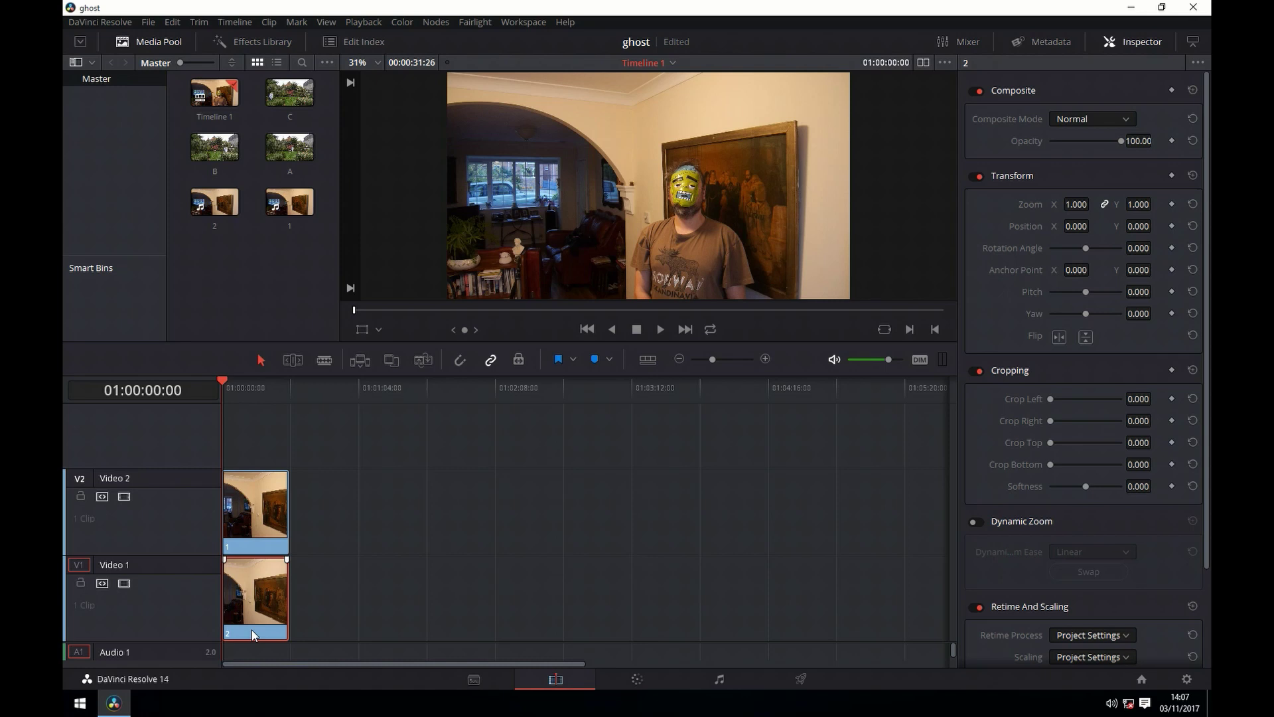
Crop clip 1 from the left so clip 2's figure shows by the window.
left_click(258, 509)
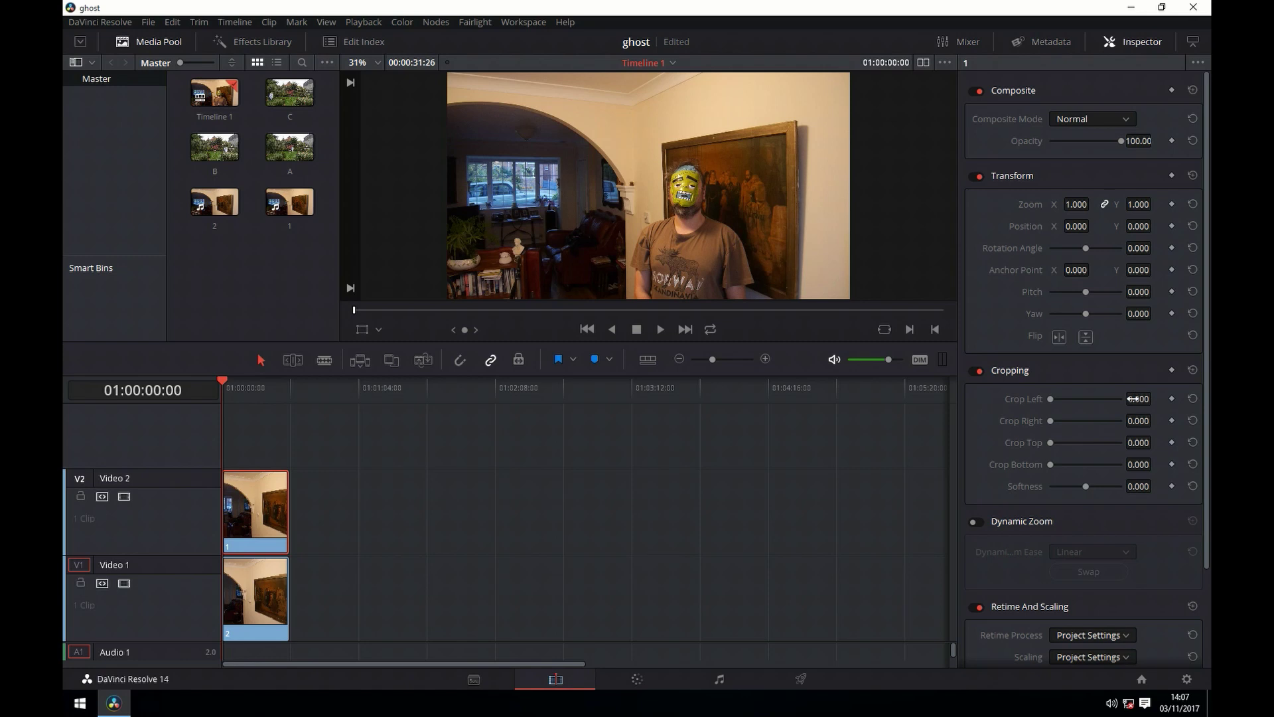
left_click_drag(1138, 399, 1077, 397)
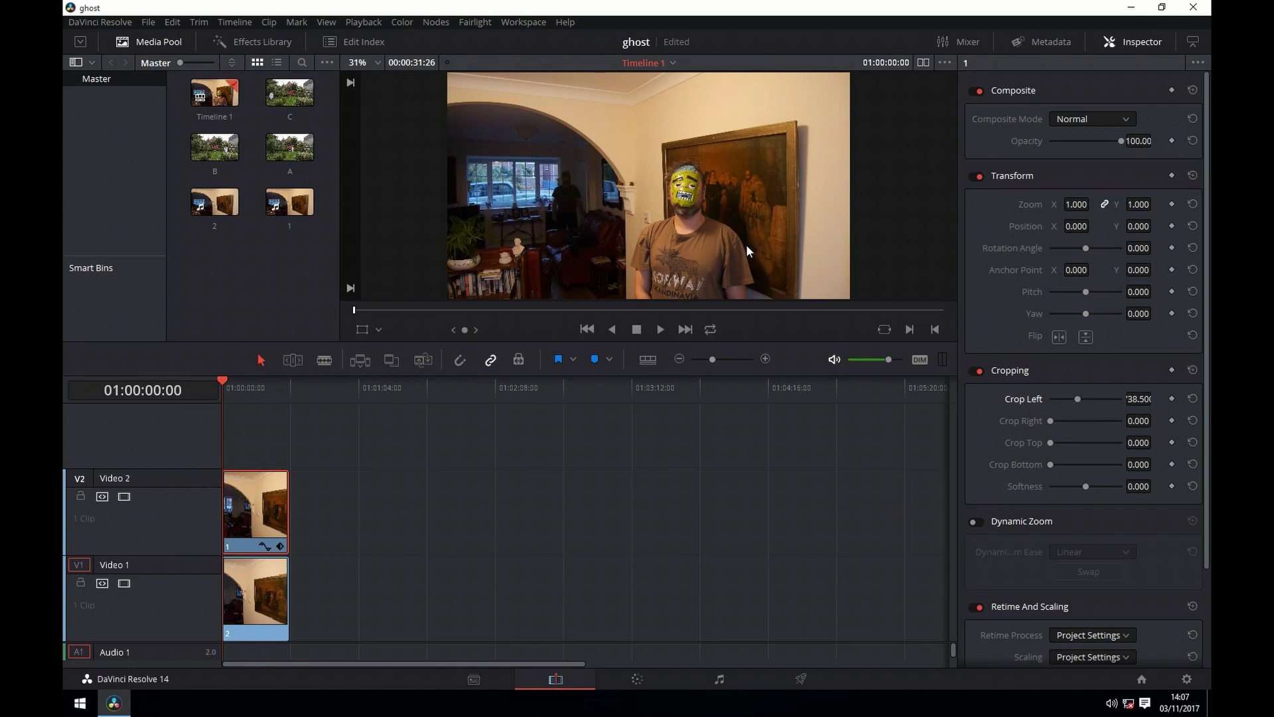
scroll(565, 227, "up", 4)
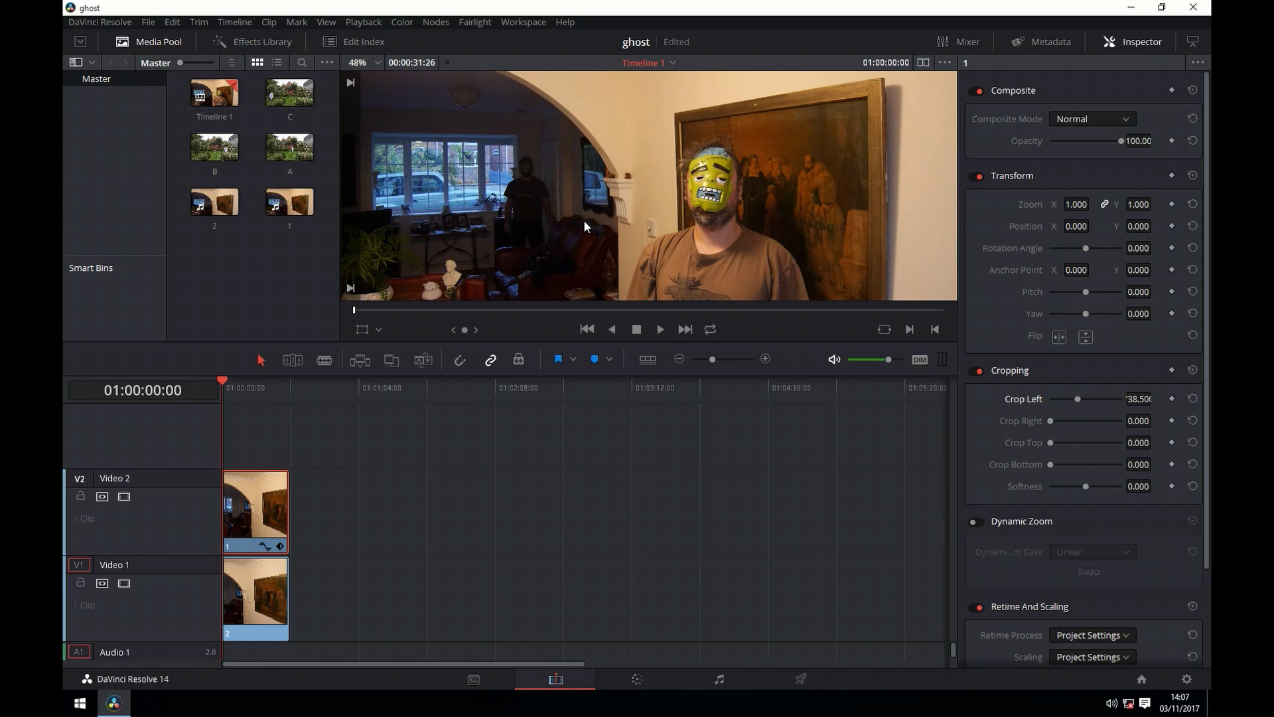
scroll(603, 222, "up", 3)
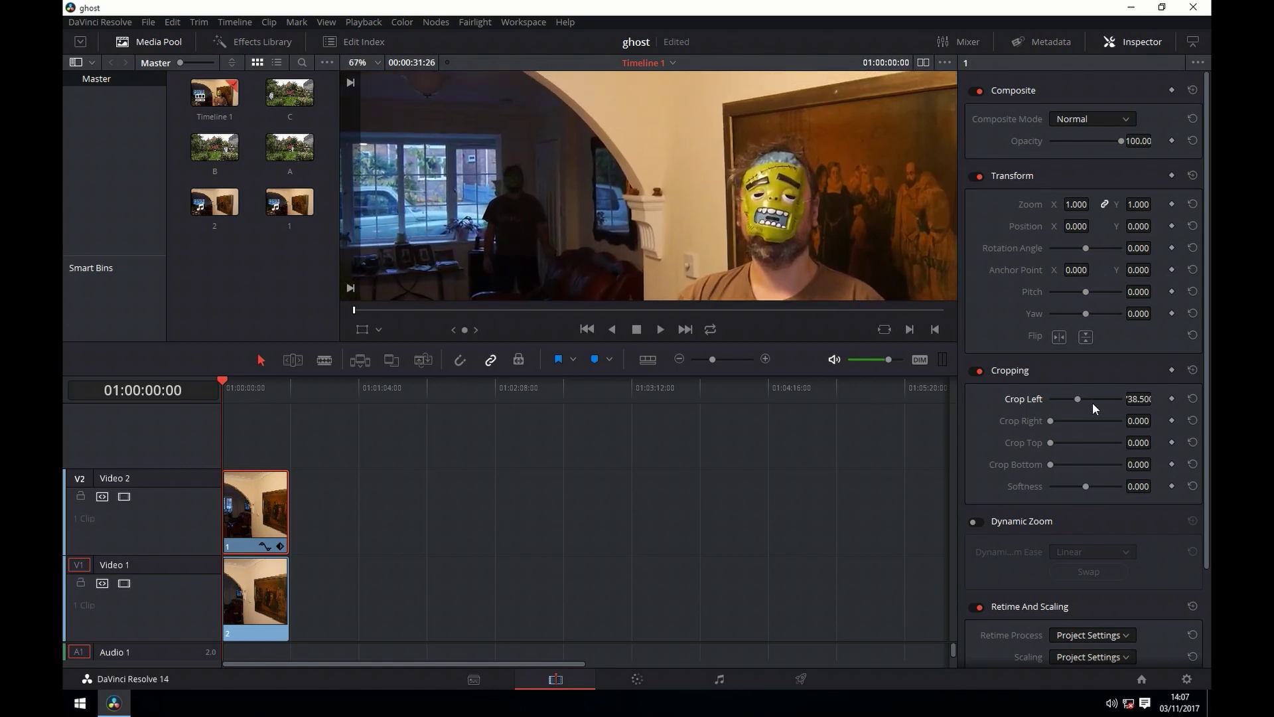
left_click_drag(1077, 400, 1018, 382)
Zoom the viewer in to inspect the seam near the archway.
scroll(584, 220, "up", 8)
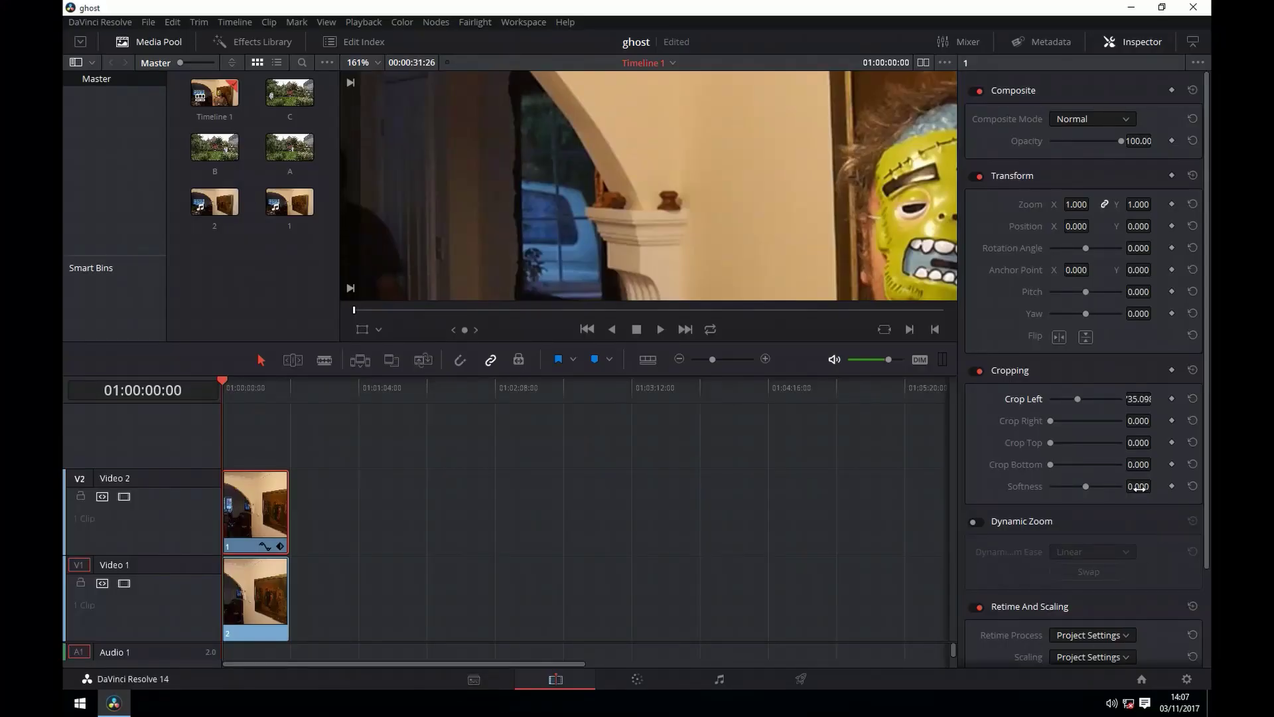
Raise clip 1's crop Softness to feather the seam between the two living-room shots.
left_click_drag(1138, 486, 1155, 485)
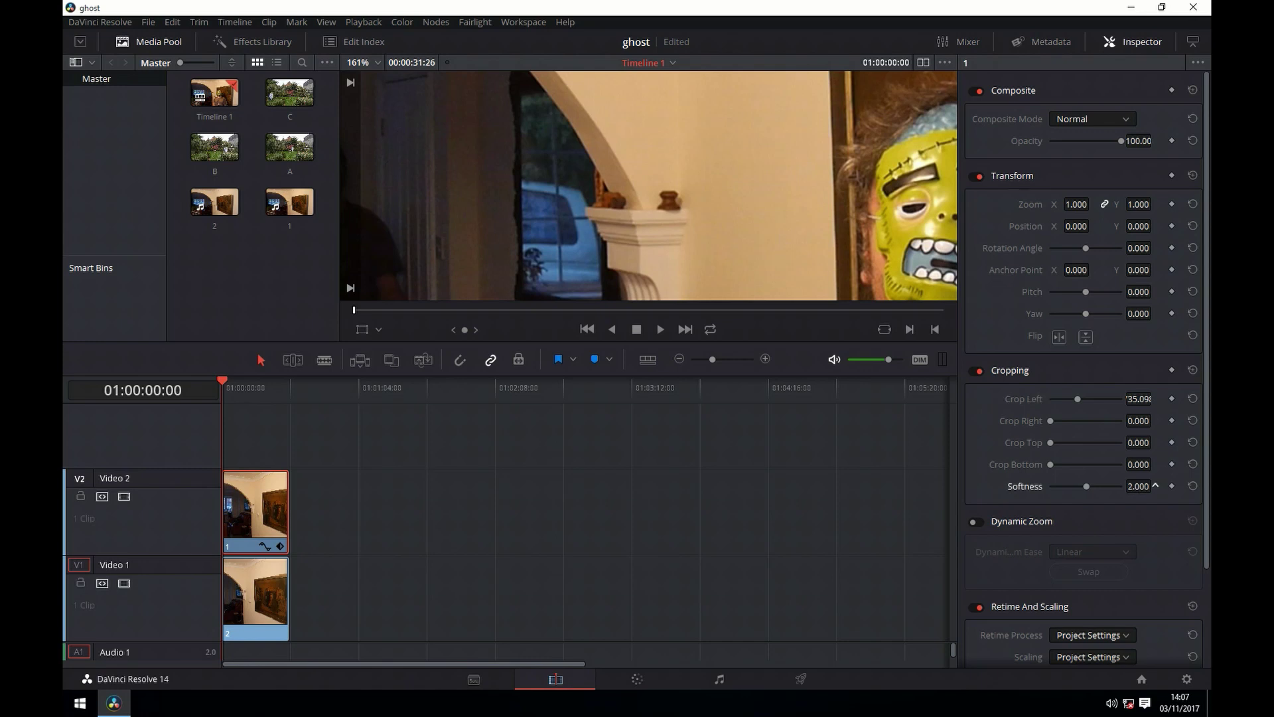